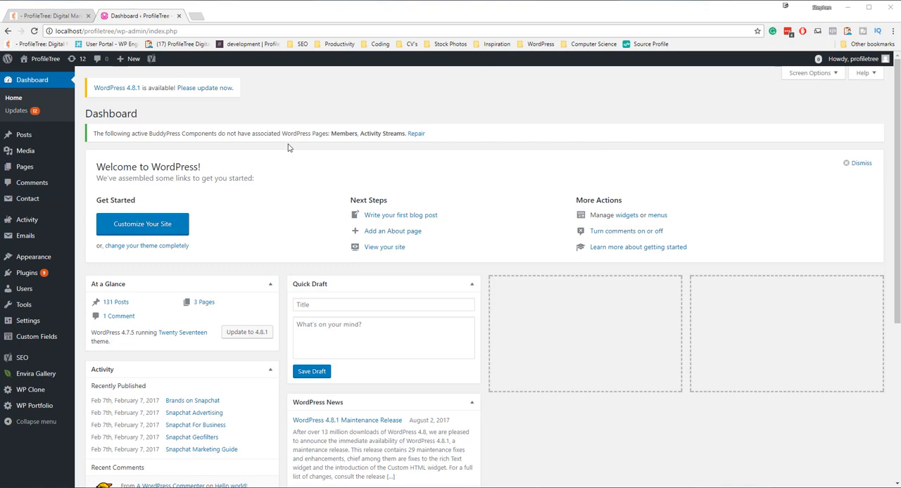
# Step: Start a new post and title it "Hello World"
pyautogui.click(22, 139)
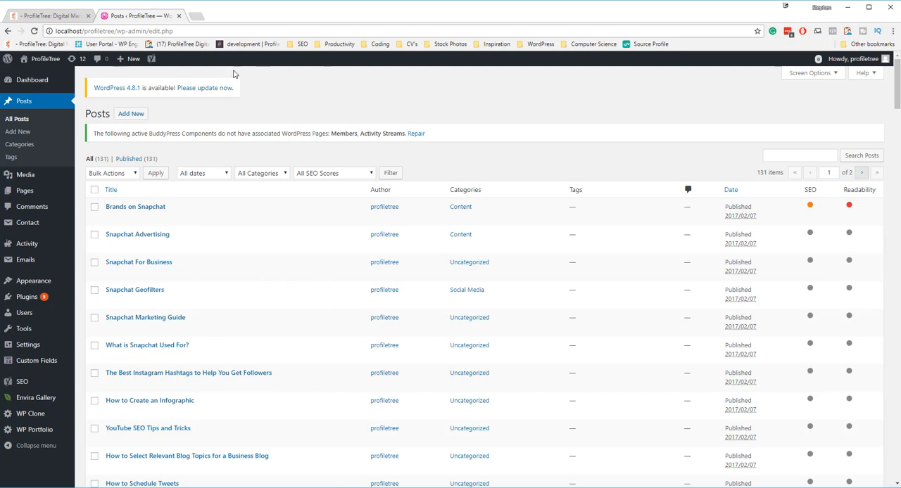
pyautogui.click(131, 115)
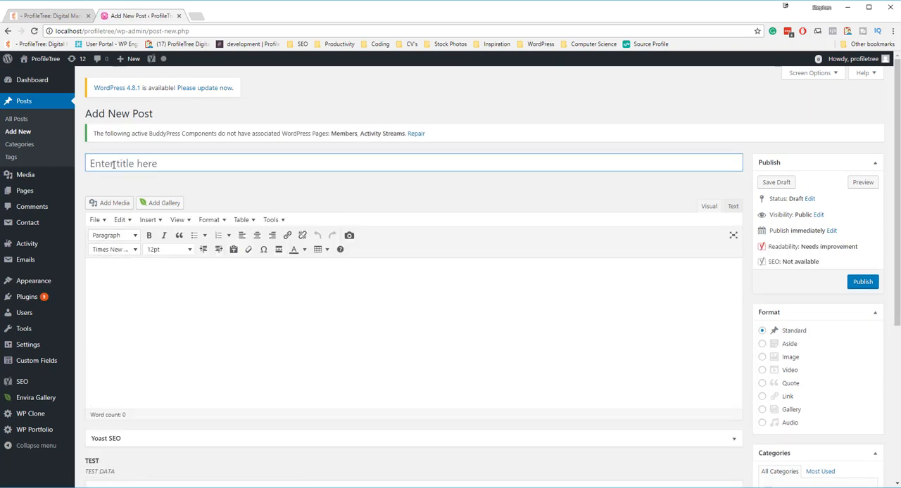
pyautogui.click(114, 165)
pyautogui.scroll(-1, 137, 222)
pyautogui.click(140, 256)
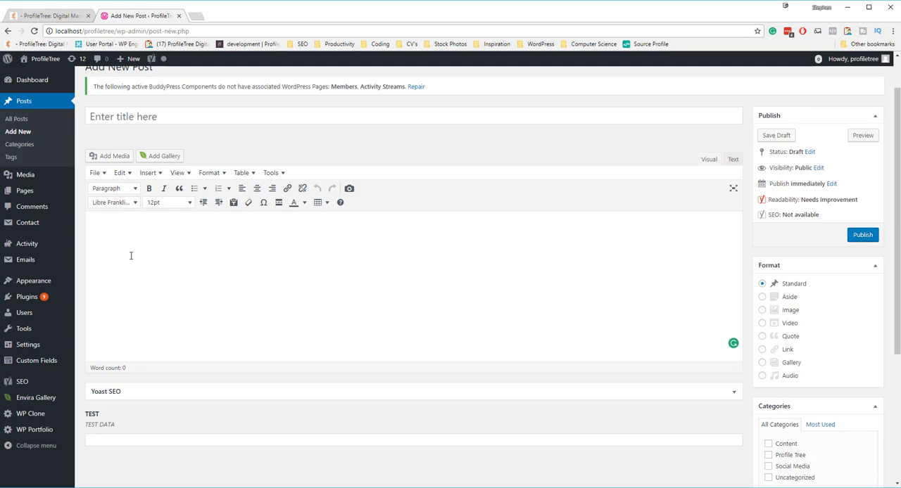
pyautogui.click(131, 118)
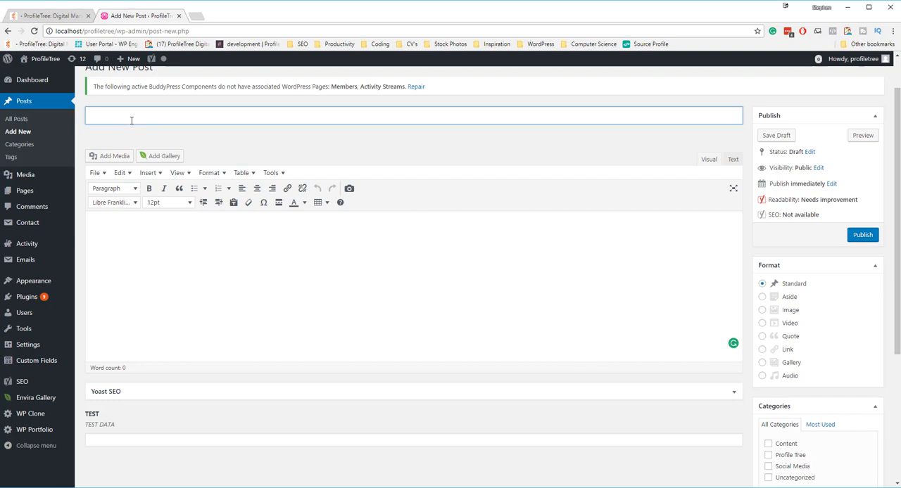
pyautogui.write('Hello World')
# Step: View the empty post body in the Text editing mode and return to the Visual mode
pyautogui.click(128, 251)
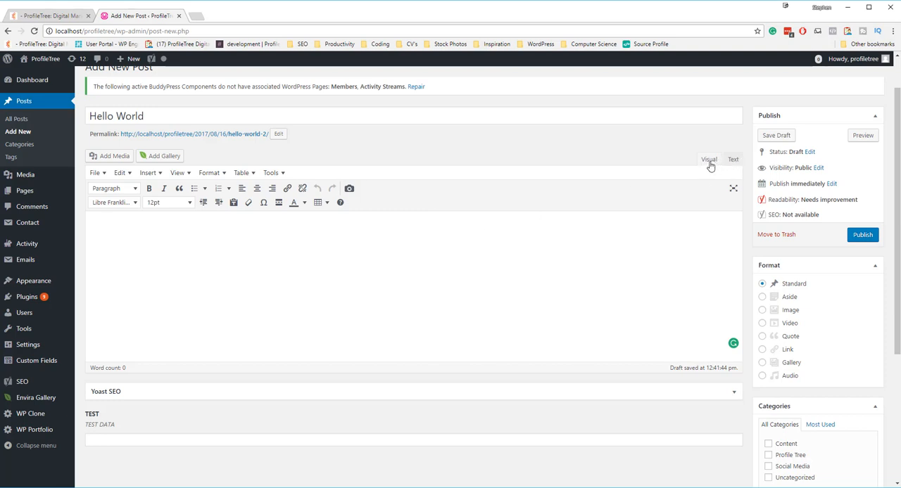
pyautogui.click(733, 161)
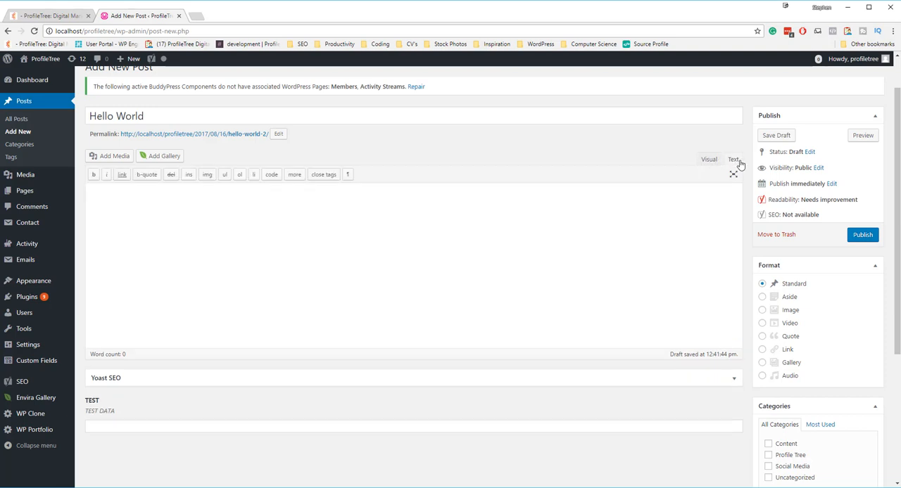
pyautogui.click(107, 197)
pyautogui.click(710, 159)
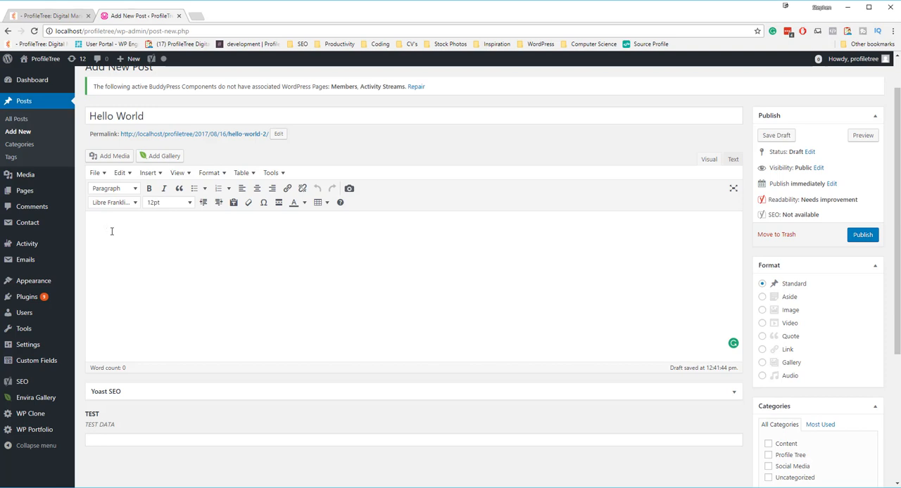
# Step: Enter "TEST content for hello world" as the post body
pyautogui.write('TEST contennty')
pyautogui.press('BackSpace')
pyautogui.press('BackSpace')
pyautogui.press('BackSpace')
pyautogui.write('t f')
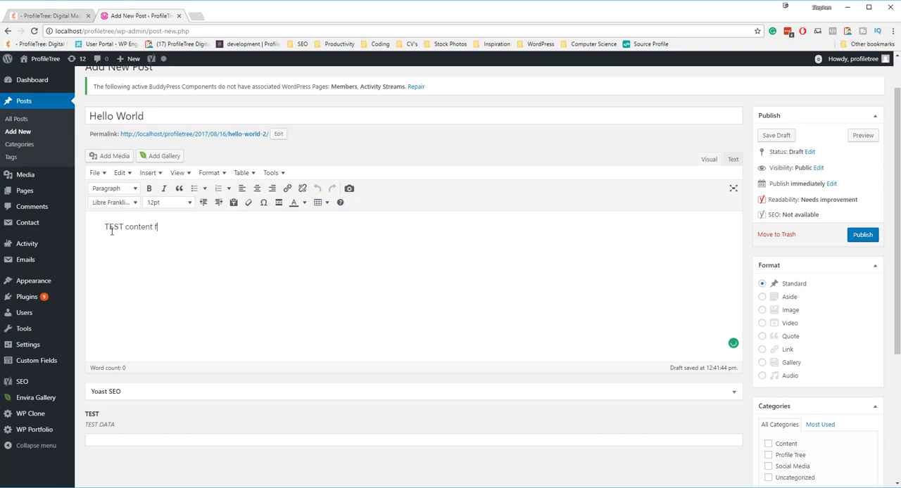
pyautogui.write('or hello world')
# Step: Make the word "TEST" in the post body bold
pyautogui.moveTo(222, 226); pyautogui.dragTo(106, 228)
pyautogui.click(149, 255)
pyautogui.doubleClick(112, 227)
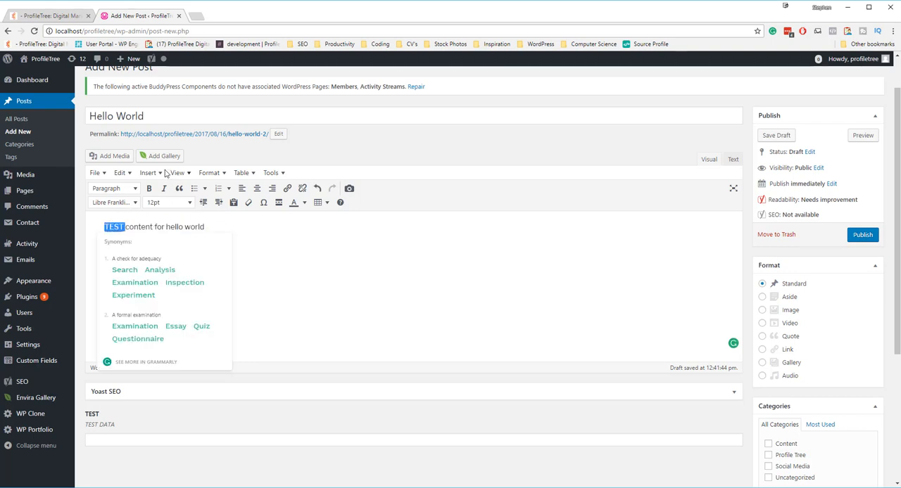
pyautogui.click(148, 188)
pyautogui.click(257, 262)
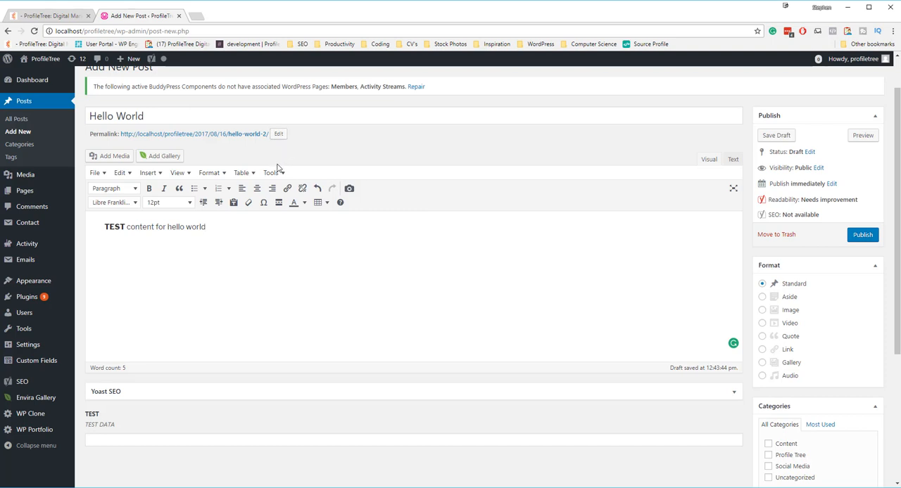
# Step: Shorten the post's permalink slug to "hello"
pyautogui.click(282, 138)
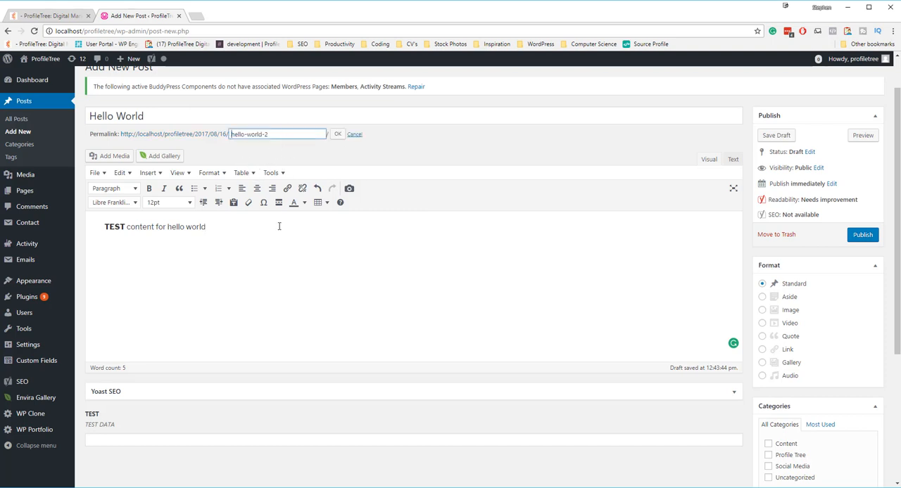
pyautogui.moveTo(285, 134); pyautogui.dragTo(244, 134)
pyautogui.press('BackSpace')
pyautogui.click(337, 134)
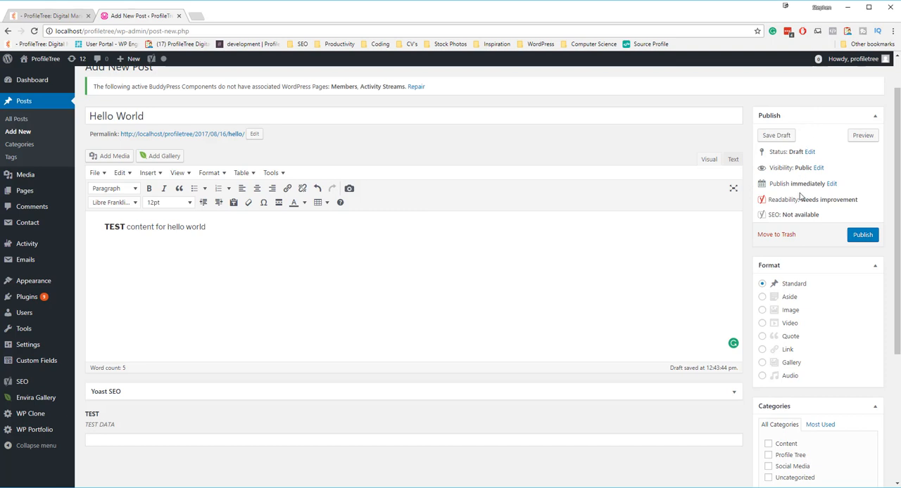
# Step: Preview the draft post, check its content and comment form, and return to the post editor
pyautogui.click(865, 136)
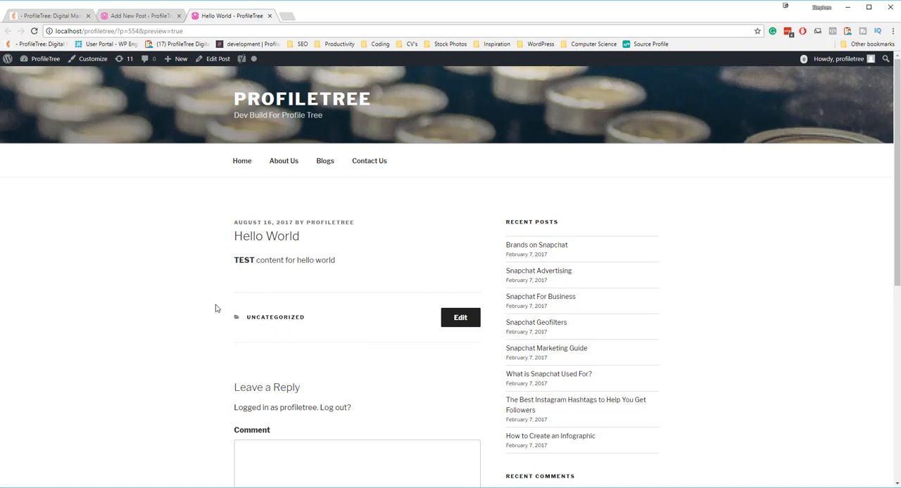
pyautogui.scroll(-2, 215, 305)
pyautogui.scroll(-3, 172, 230)
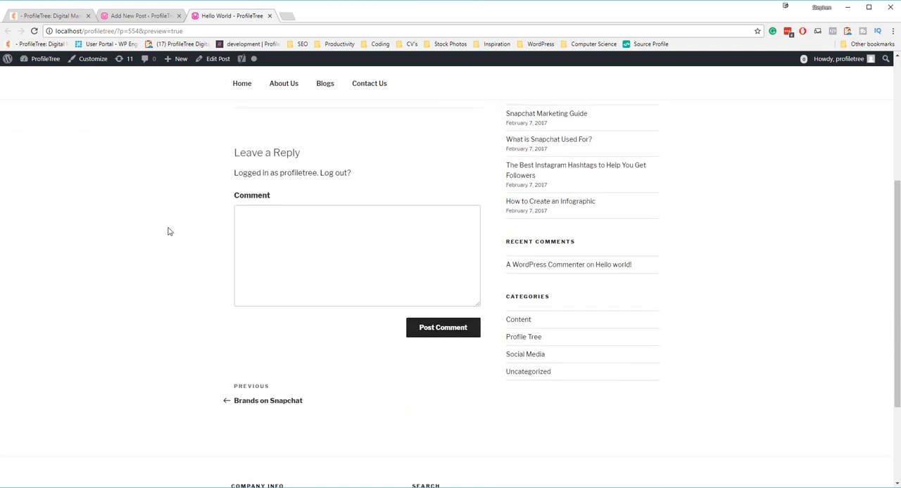
pyautogui.click(305, 172)
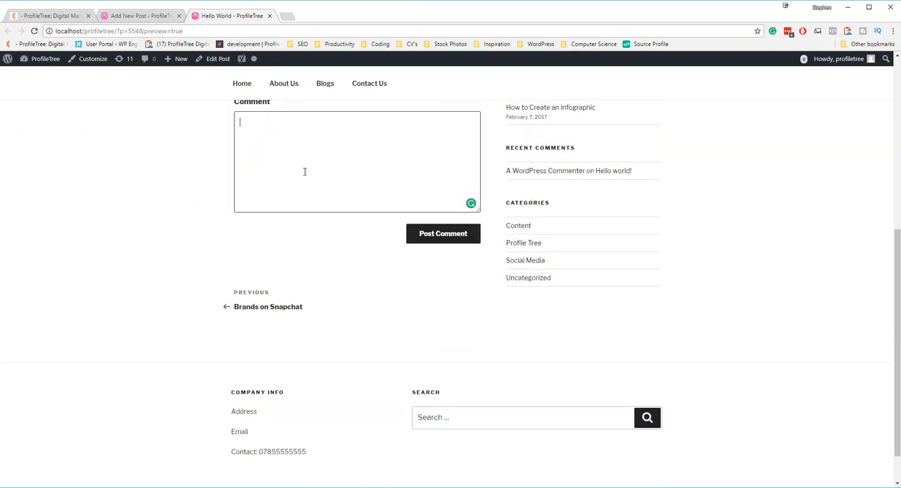
pyautogui.scroll(2, 282, 204)
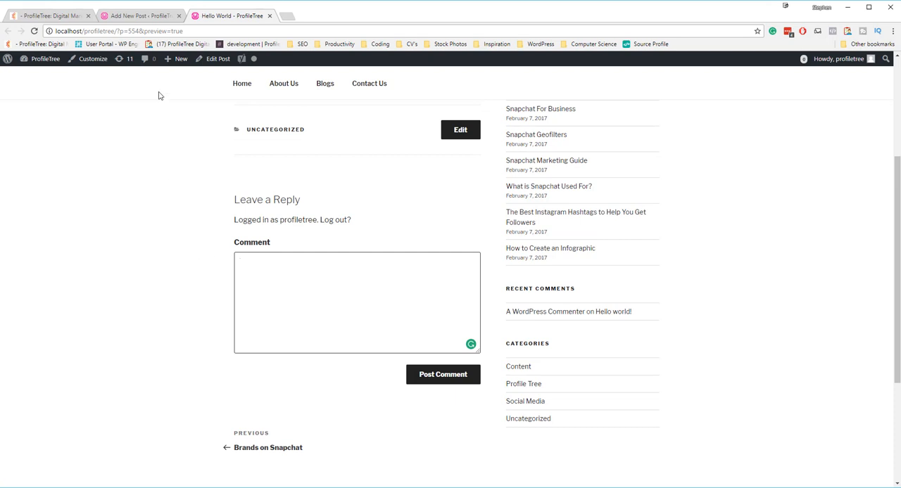
pyautogui.click(159, 17)
# Step: Set the post format to Image and insert cropped-type.jpg from the media library at Medium – 300 × 180 size
pyautogui.scroll(-1, 760, 258)
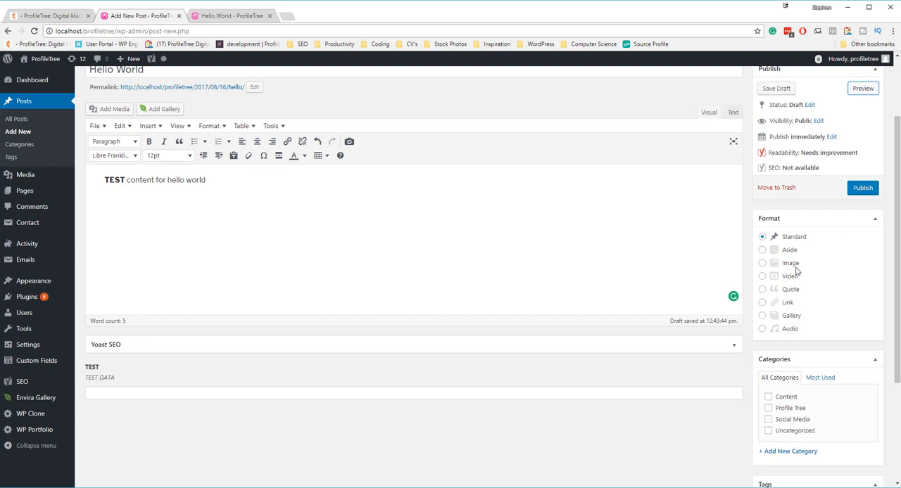
pyautogui.click(762, 264)
pyautogui.click(110, 111)
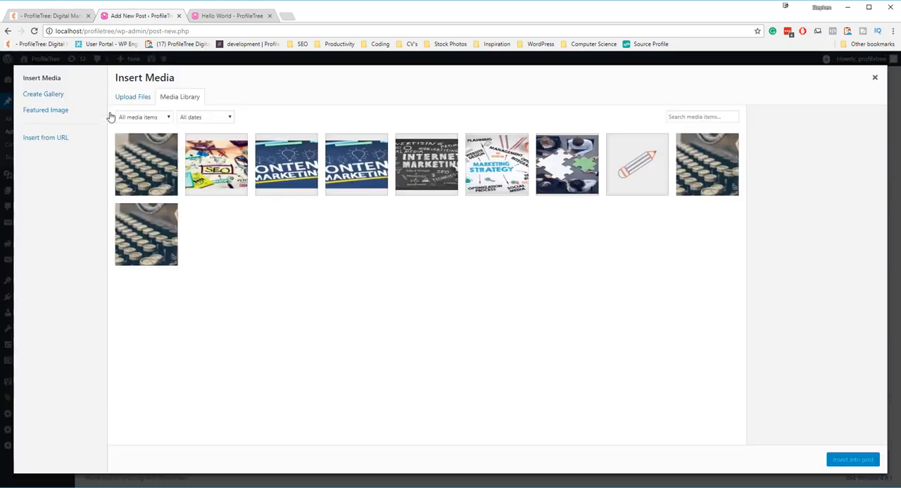
pyautogui.click(144, 165)
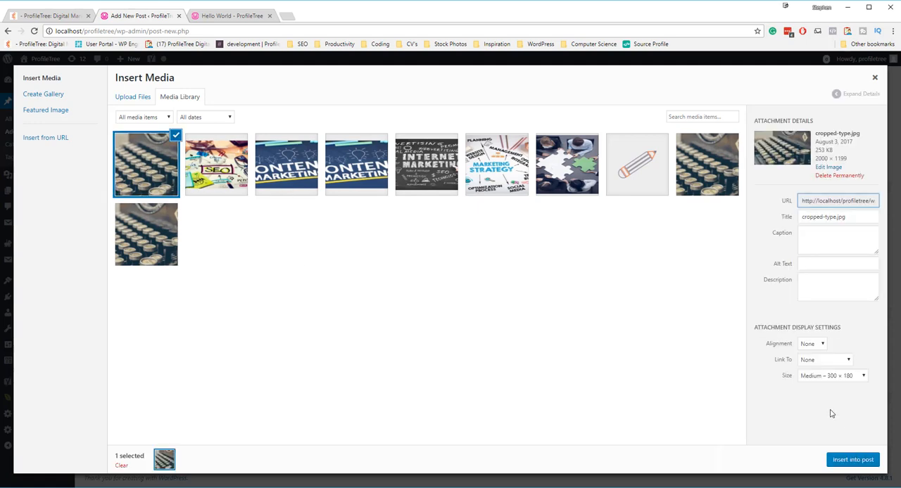
pyautogui.click(850, 460)
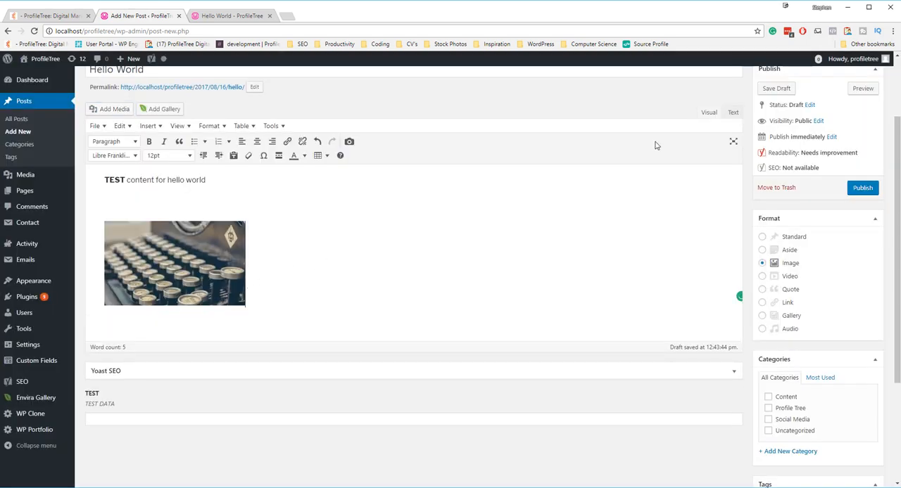
# Step: Preview the post again to check the inserted typewriter image, and return to the editor
pyautogui.click(870, 90)
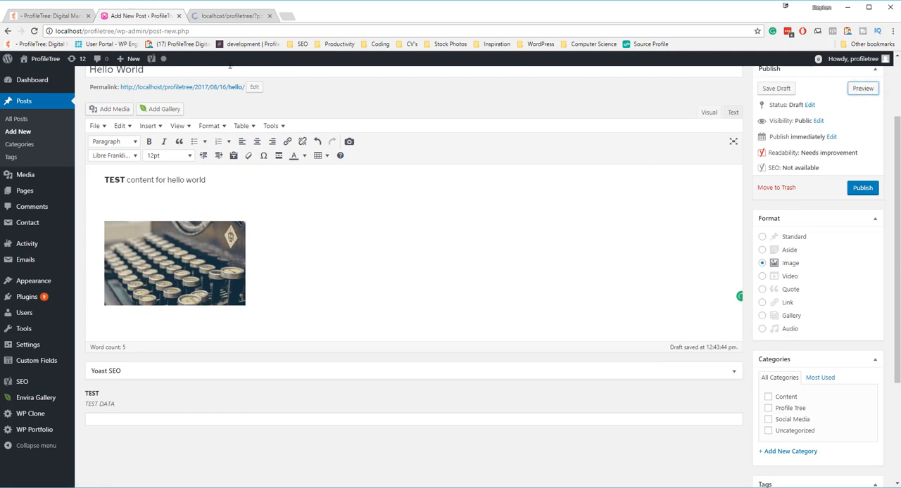
pyautogui.click(233, 16)
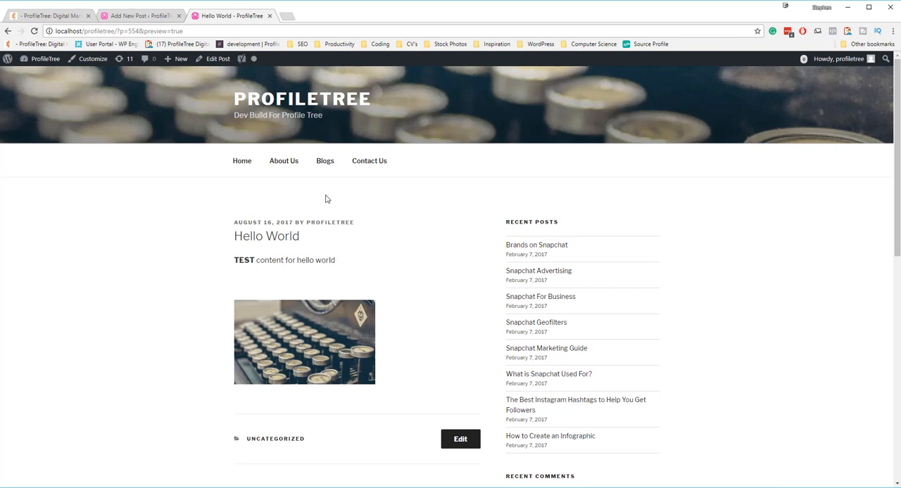
pyautogui.scroll(-2, 363, 263)
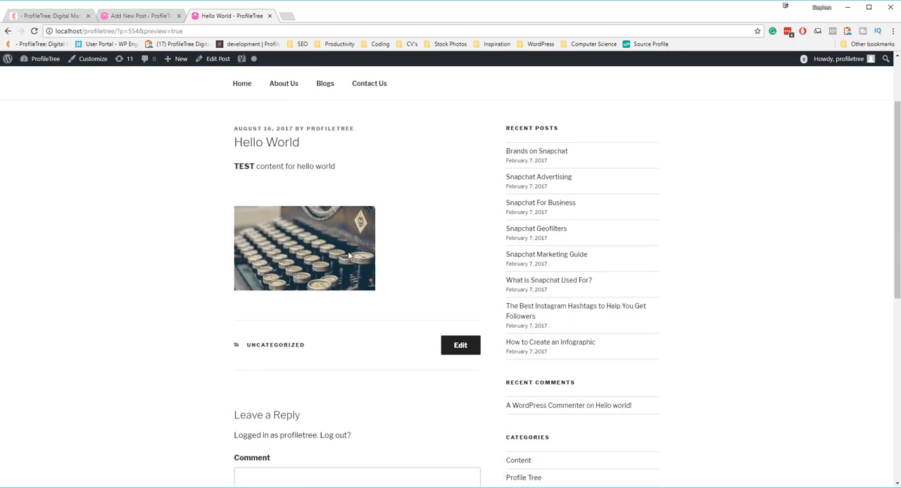
pyautogui.click(144, 18)
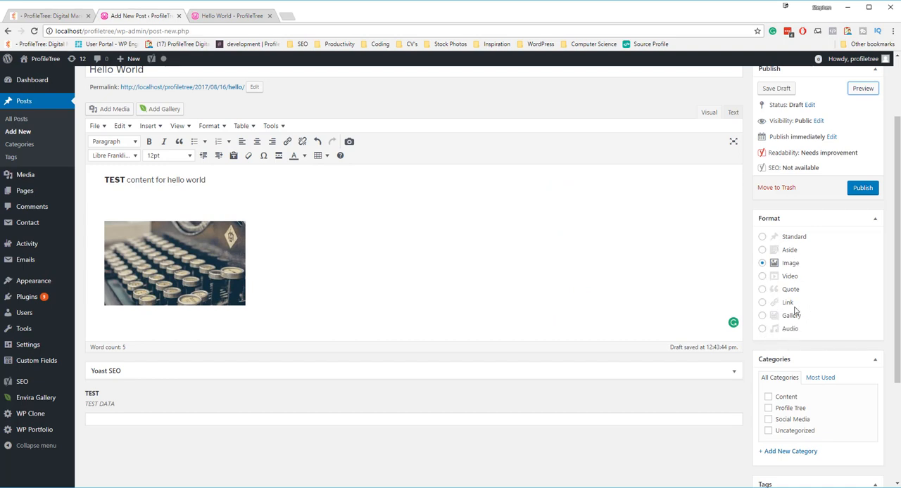
# Step: Add a new category named "TEST" with no parent and assign it to the post
pyautogui.scroll(-1, 788, 309)
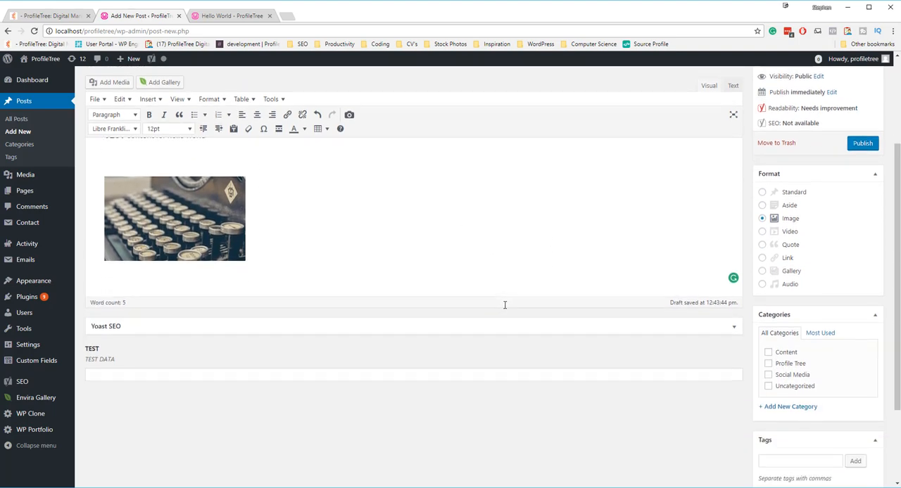
pyautogui.click(783, 406)
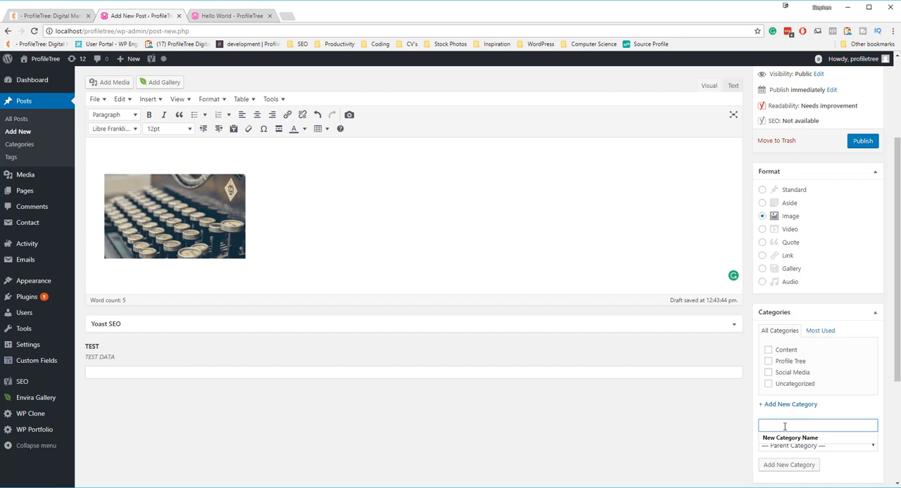
pyautogui.write('TEST')
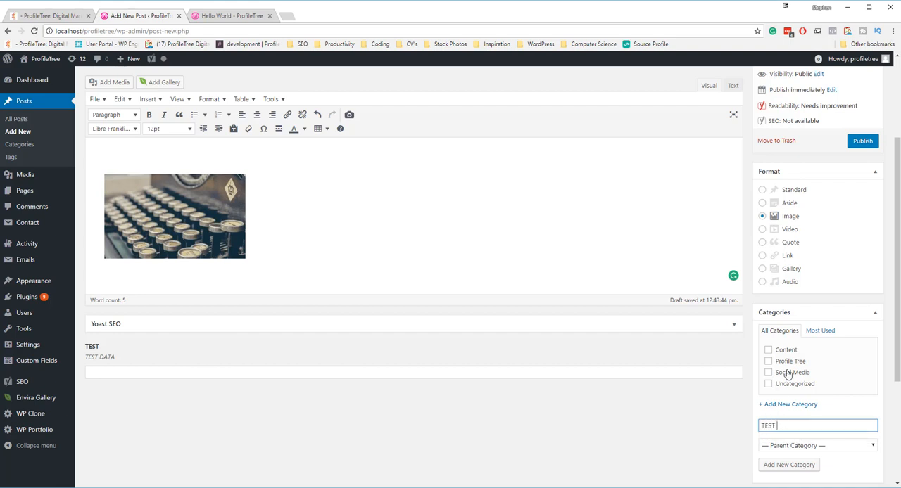
pyautogui.scroll(-1, 791, 374)
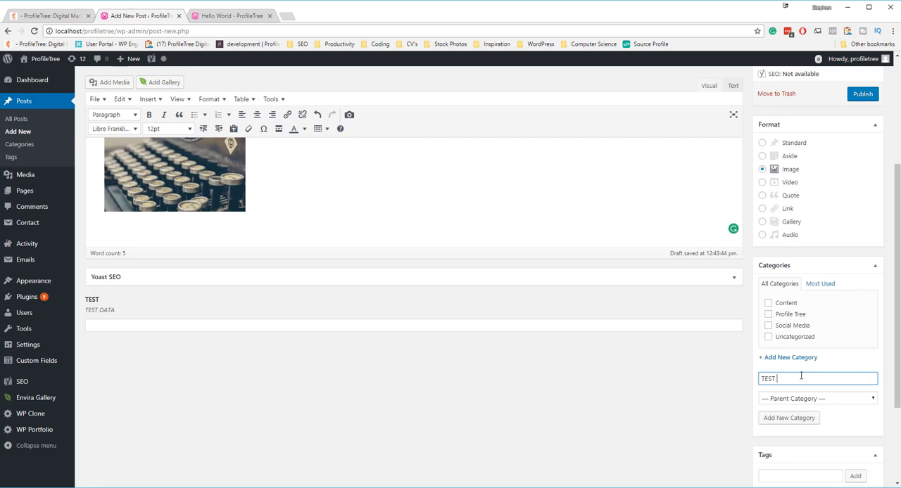
pyautogui.click(794, 422)
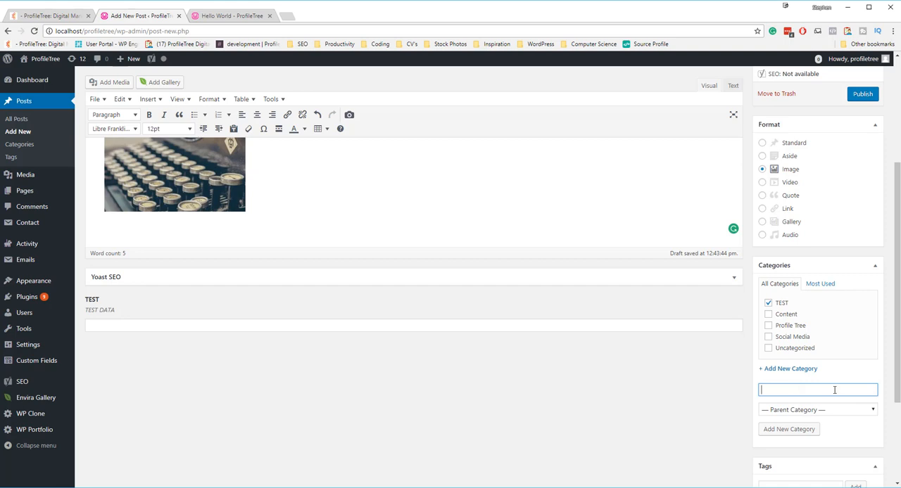
# Step: Set content.jpg from the media library as the post's featured image
pyautogui.scroll(-2, 836, 389)
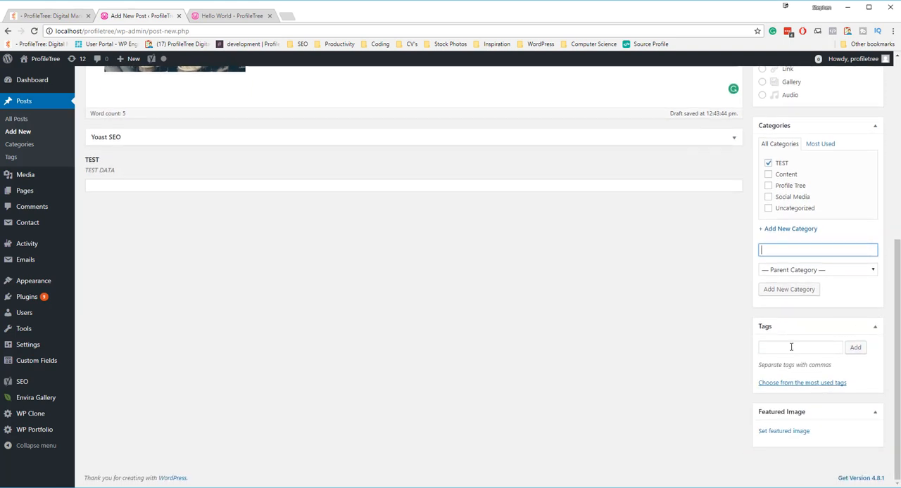
pyautogui.click(790, 347)
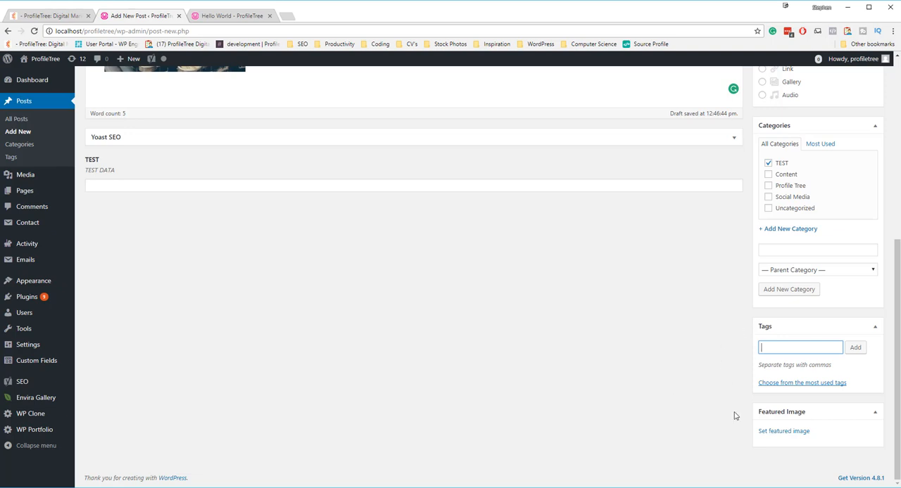
pyautogui.click(786, 435)
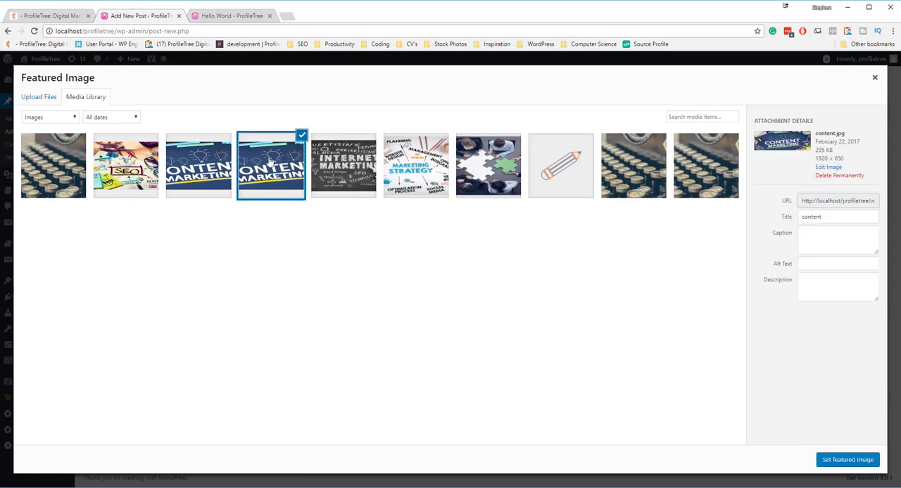
pyautogui.click(271, 163)
pyautogui.click(853, 462)
# Step: Preview the updated post to examine how the featured image is displayed
pyautogui.scroll(5, 410, 324)
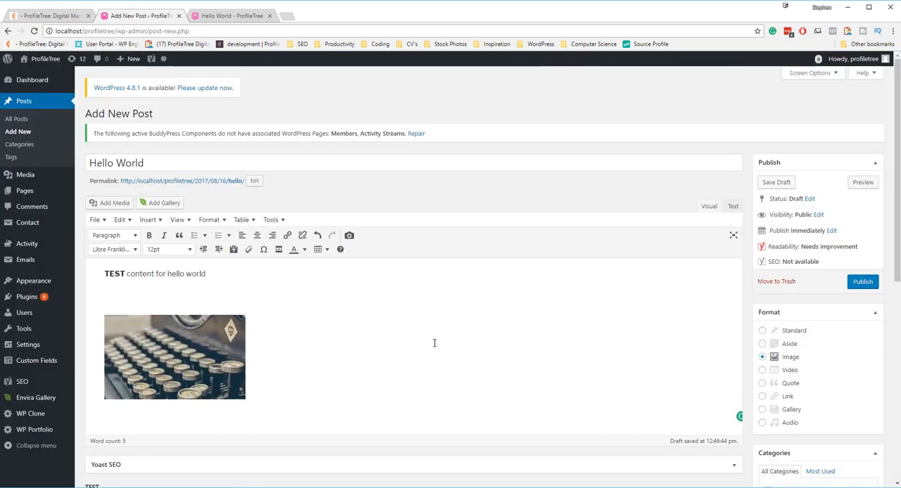
pyautogui.click(860, 182)
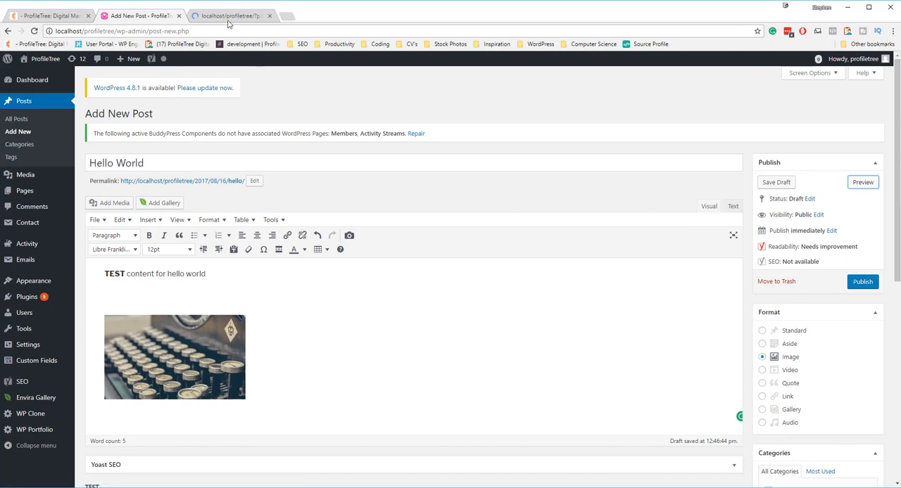
pyautogui.click(228, 18)
pyautogui.scroll(-1, 337, 188)
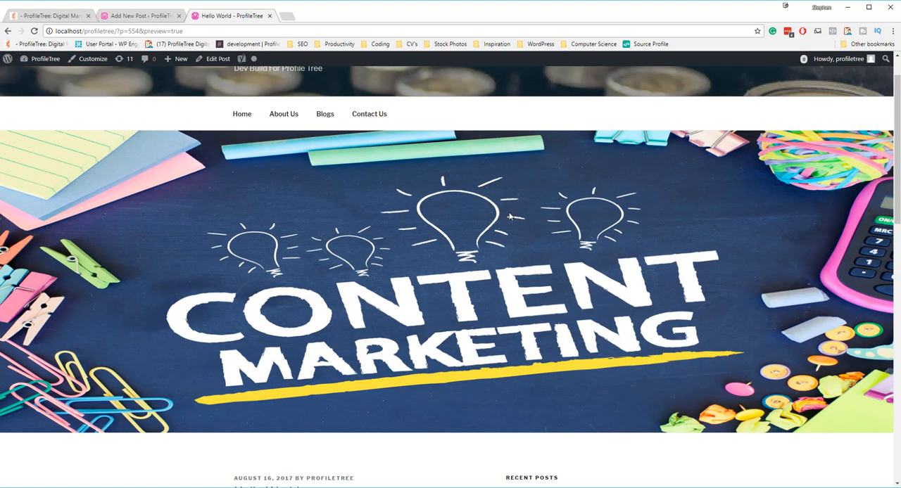
# Step: Look through the post preview from the featured image down to the text, typewriter image and category label
pyautogui.scroll(-1, 327, 198)
pyautogui.scroll(-1, 323, 202)
pyautogui.scroll(3, 303, 217)
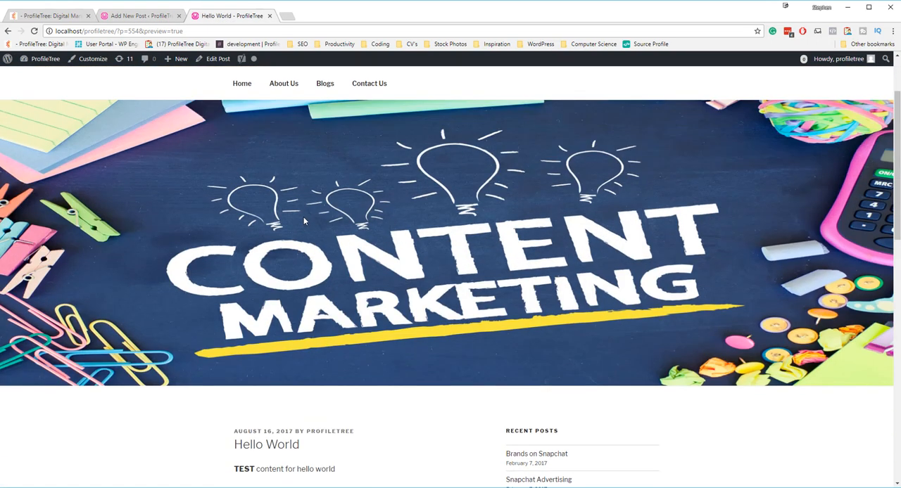
pyautogui.scroll(-1, 253, 285)
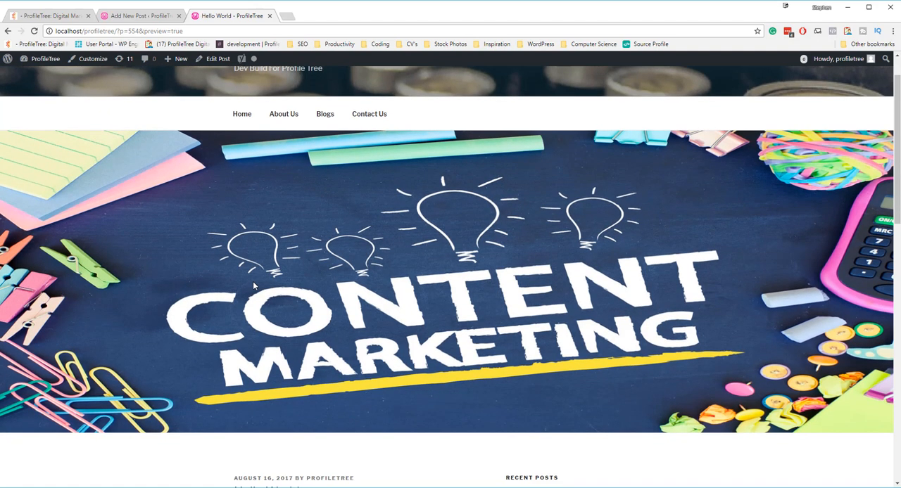
pyautogui.scroll(-2, 368, 237)
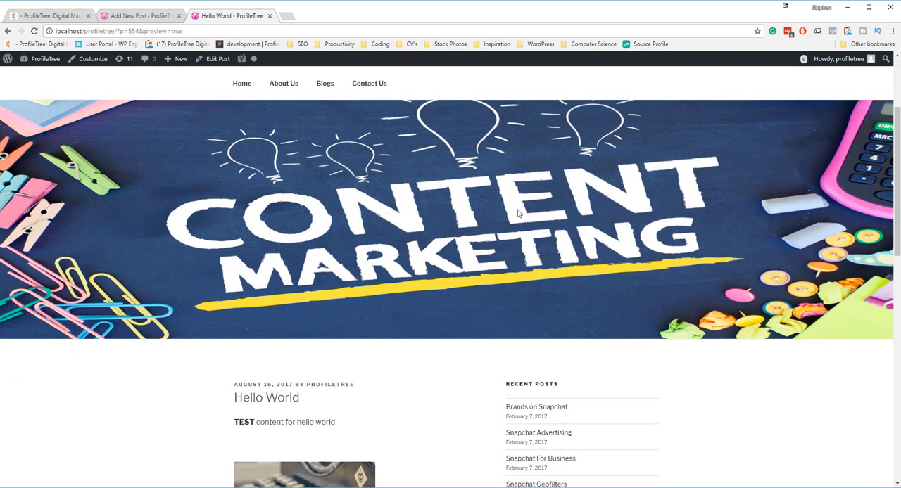
pyautogui.scroll(-1, 343, 228)
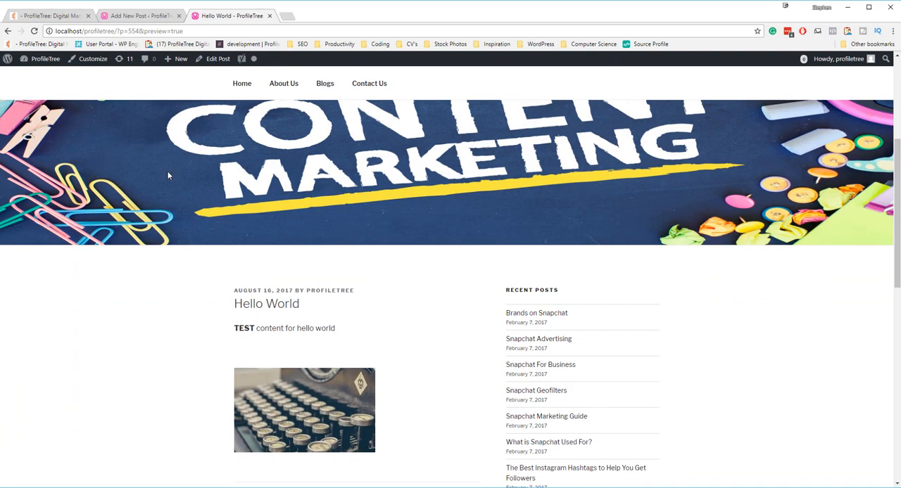
pyautogui.scroll(-2, 384, 202)
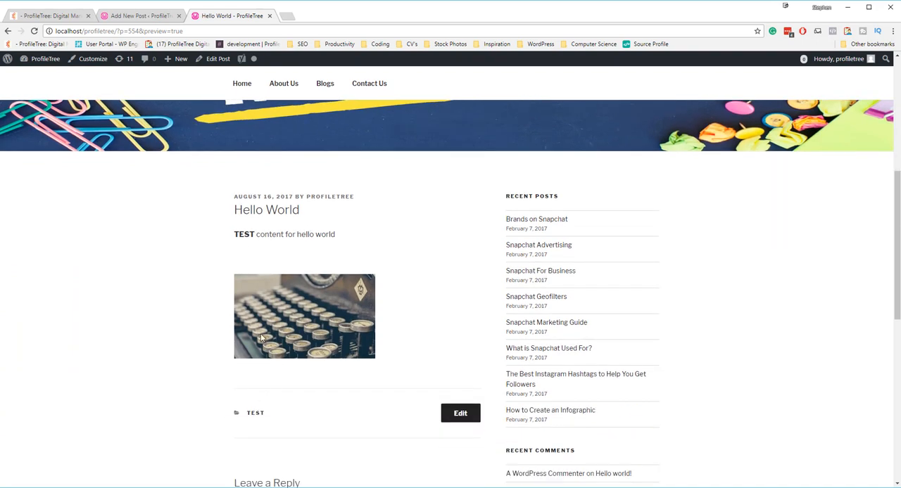
pyautogui.scroll(-1, 250, 234)
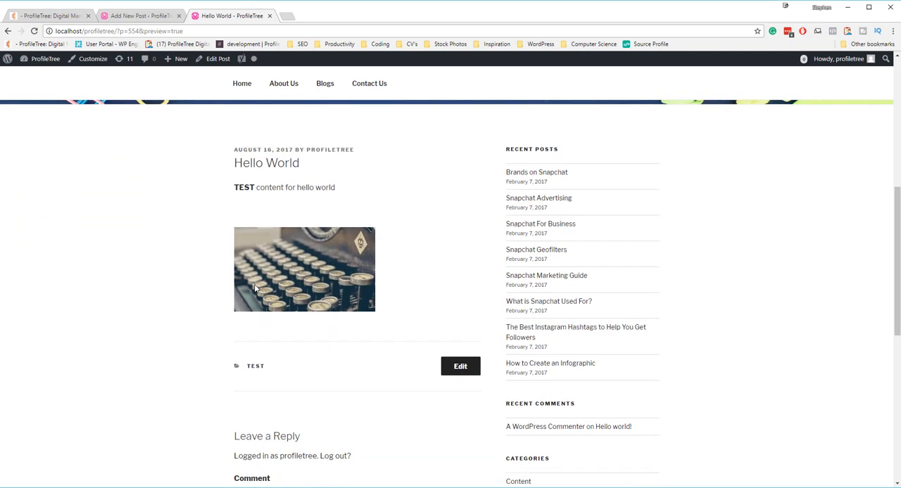
# Step: Open the TEST category archive from the post preview and look through the page
pyautogui.click(257, 368)
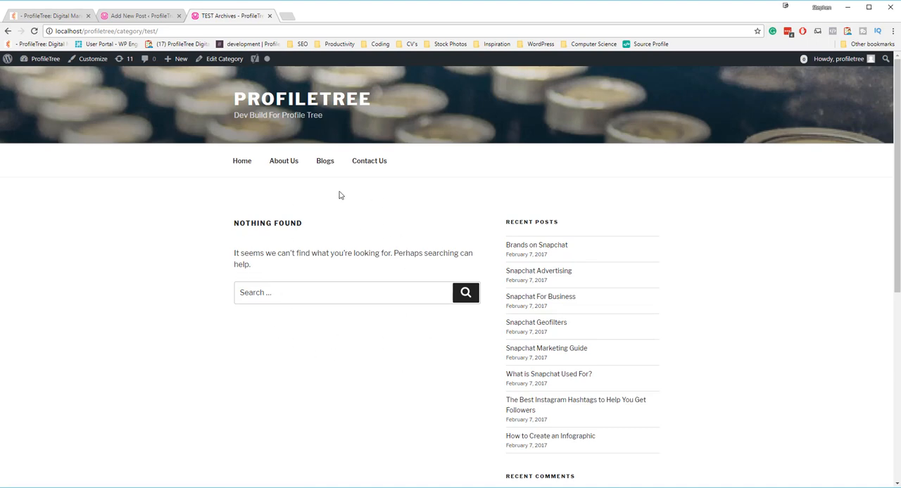
pyautogui.scroll(-1, 287, 291)
pyautogui.scroll(-3, 283, 256)
pyautogui.scroll(2, 282, 258)
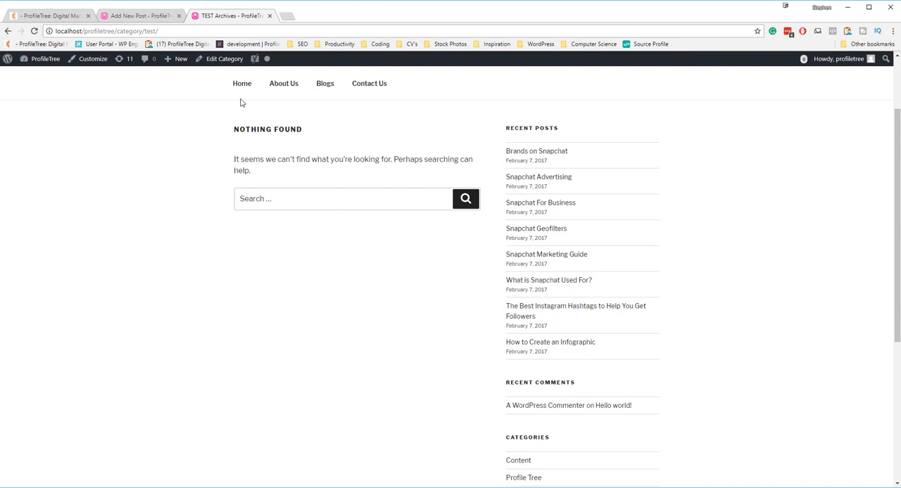
# Step: Open the TEST category for editing to examine its name, slug, parent and description settings, and return to its archive page
pyautogui.click(219, 62)
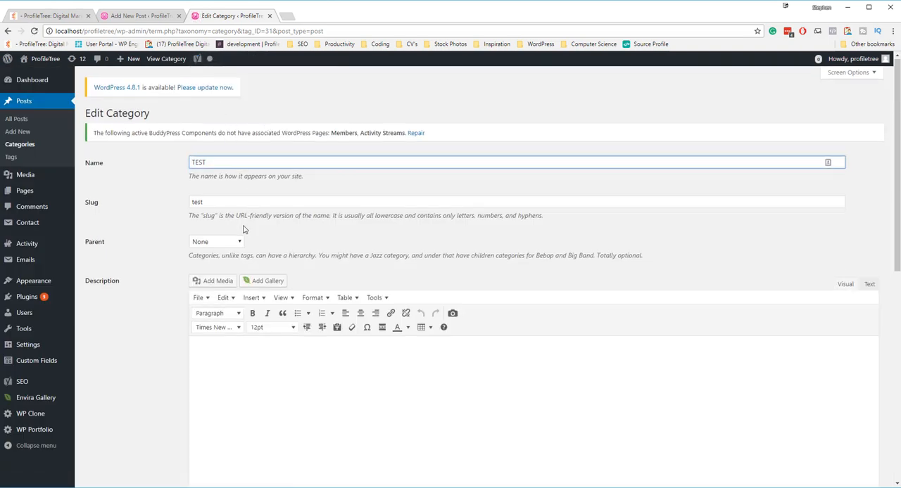
pyautogui.scroll(-1, 246, 229)
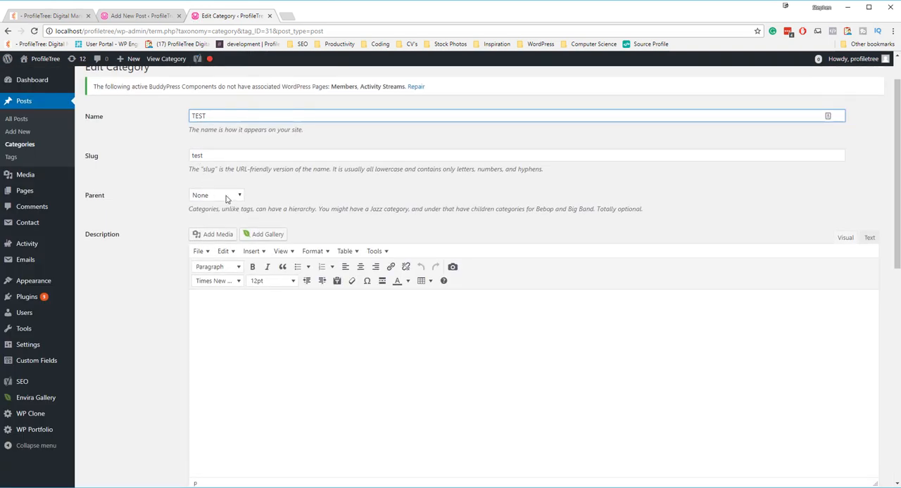
pyautogui.scroll(-2, 225, 205)
pyautogui.click(239, 224)
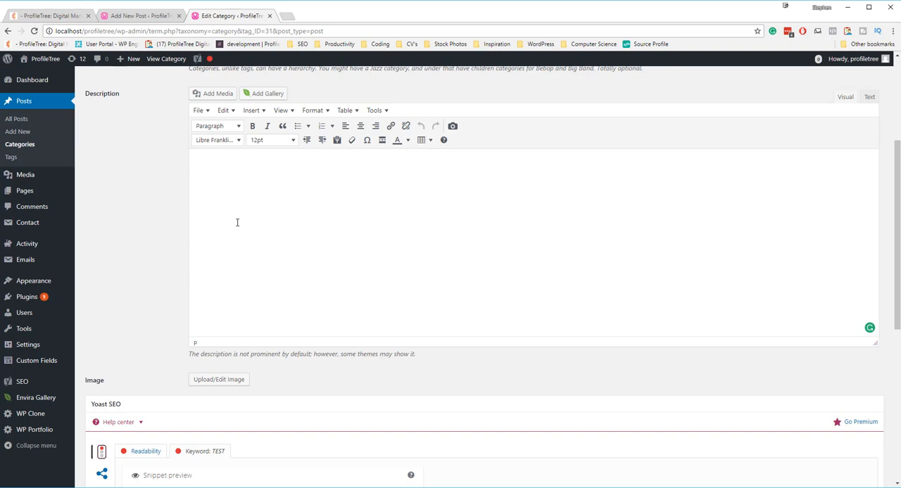
pyautogui.click(8, 31)
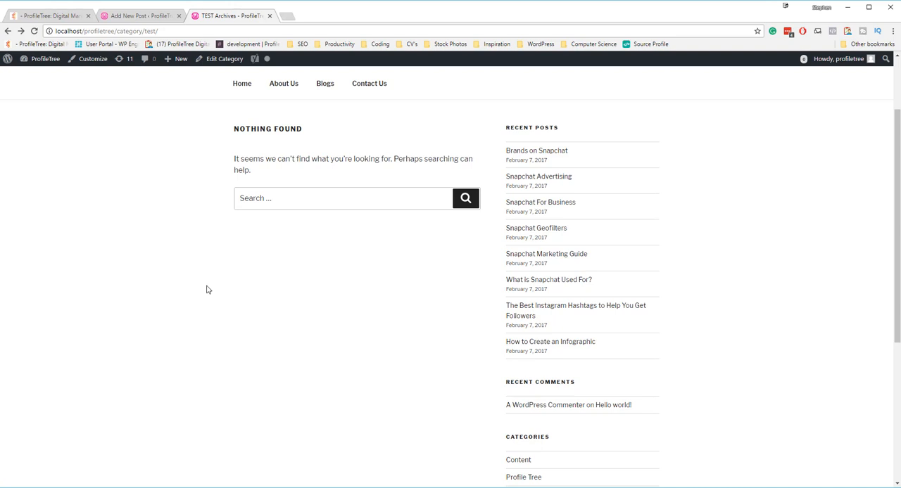
pyautogui.scroll(3, 207, 277)
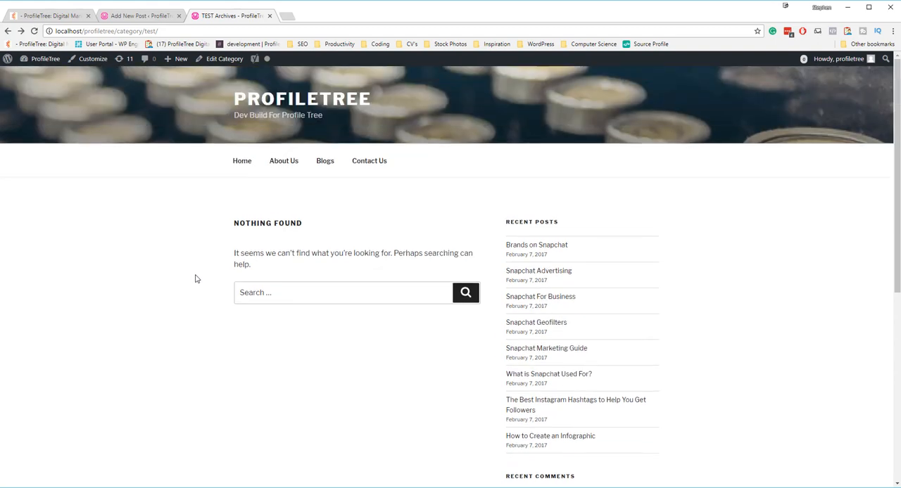
# Step: Return to the Hello World post editor, save the post as a draft and publish it
pyautogui.click(144, 16)
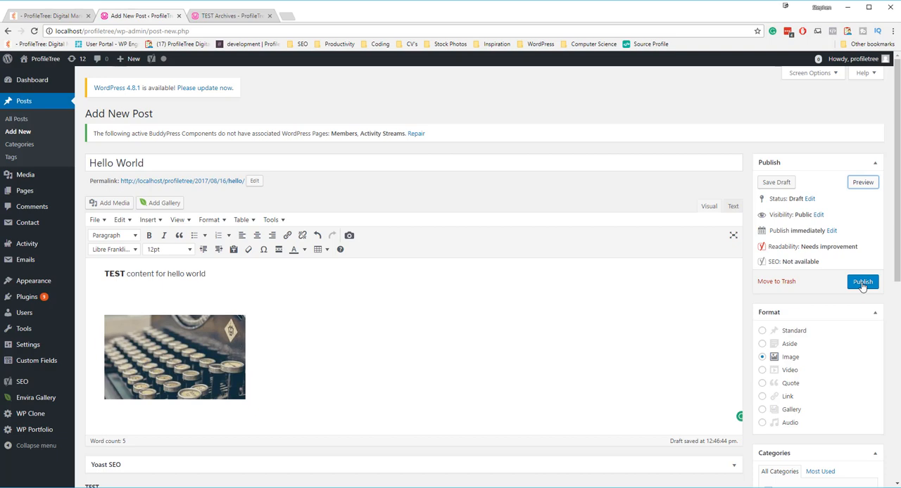
pyautogui.click(779, 185)
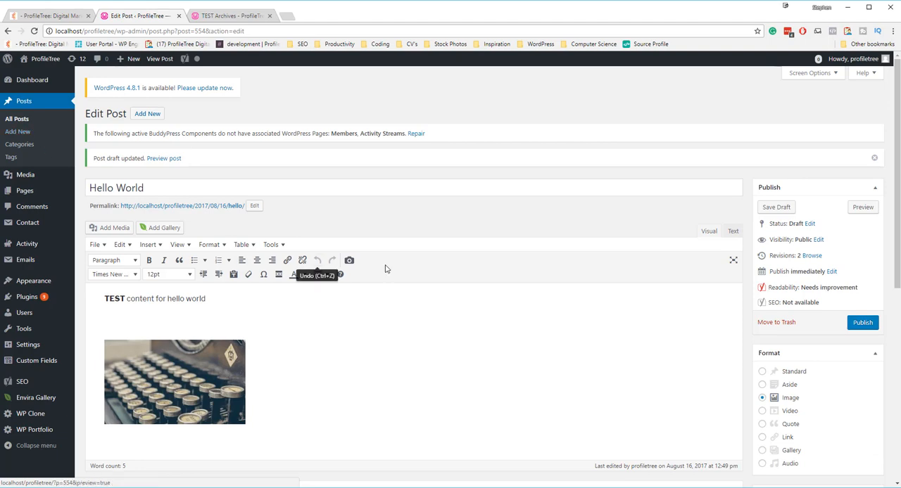
pyautogui.click(865, 322)
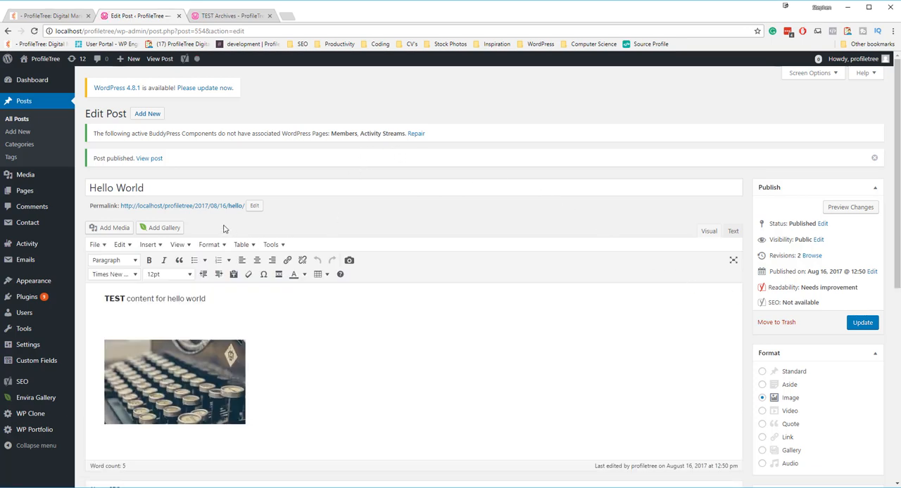
# Step: Open the published post's permalink in a new browser tab and examine its content and the date part of its URL
pyautogui.rightClick(191, 207)
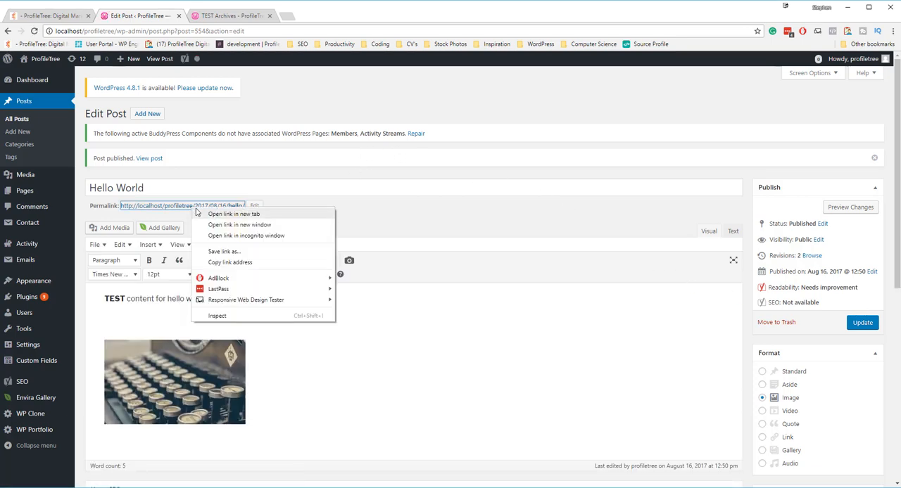
pyautogui.click(232, 214)
pyautogui.click(314, 22)
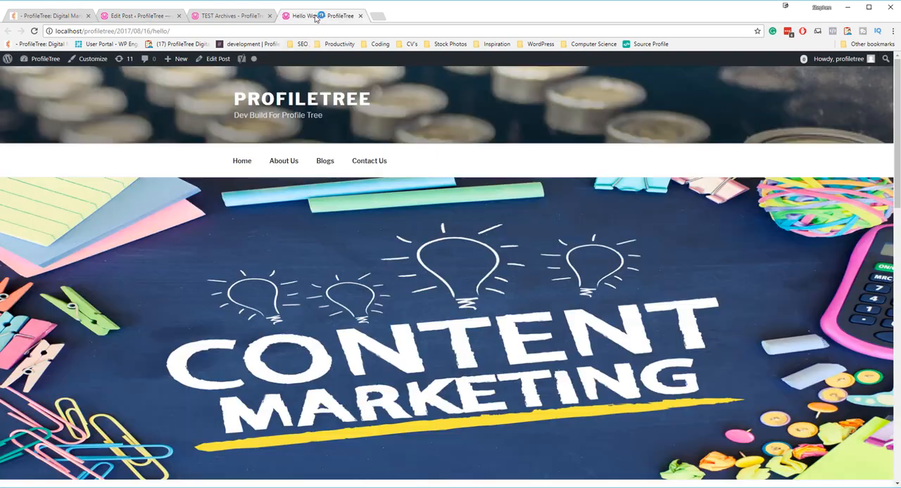
pyautogui.scroll(-5, 371, 226)
pyautogui.scroll(-1, 323, 216)
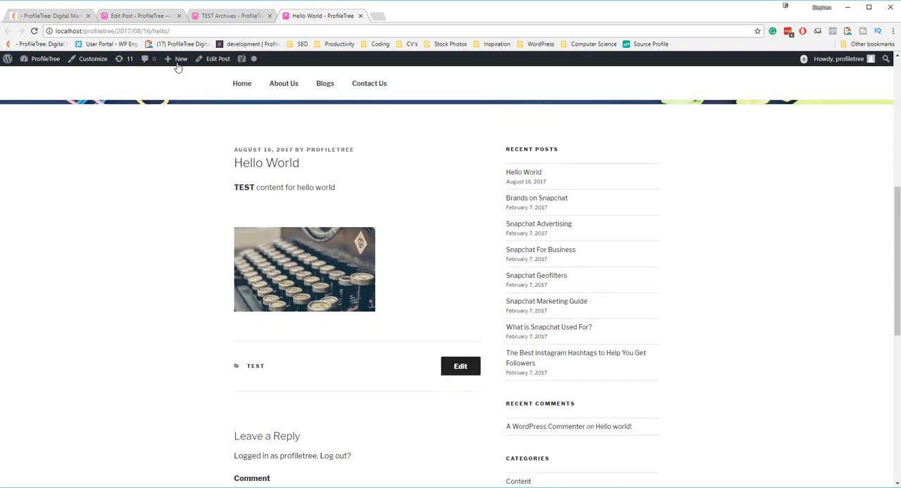
pyautogui.moveTo(156, 31); pyautogui.dragTo(117, 35)
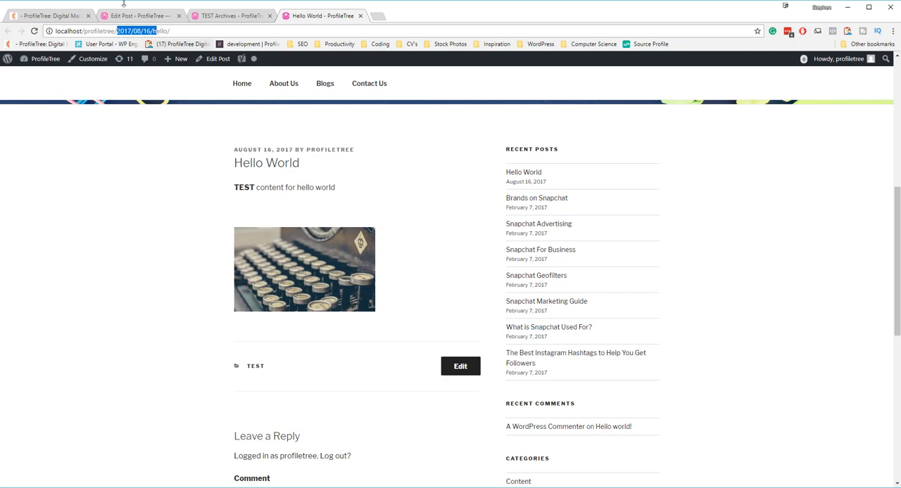
# Step: Compare the TEST archive with the live Hello World post, glance at the ProfileTree homepage, and return to the post editor
pyautogui.click(197, 19)
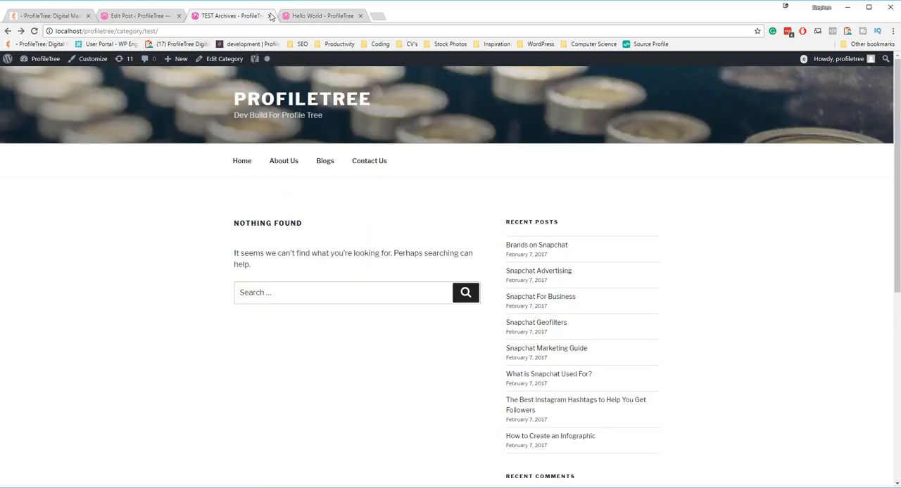
pyautogui.click(302, 15)
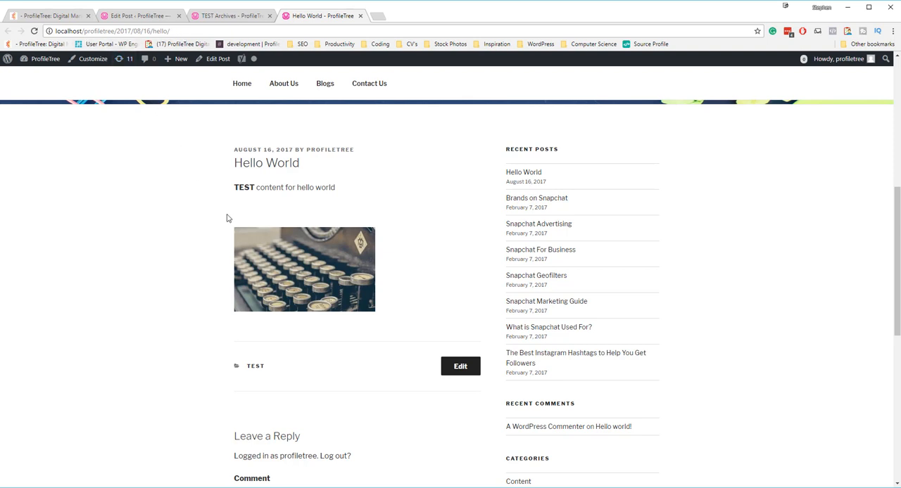
pyautogui.scroll(-1, 232, 218)
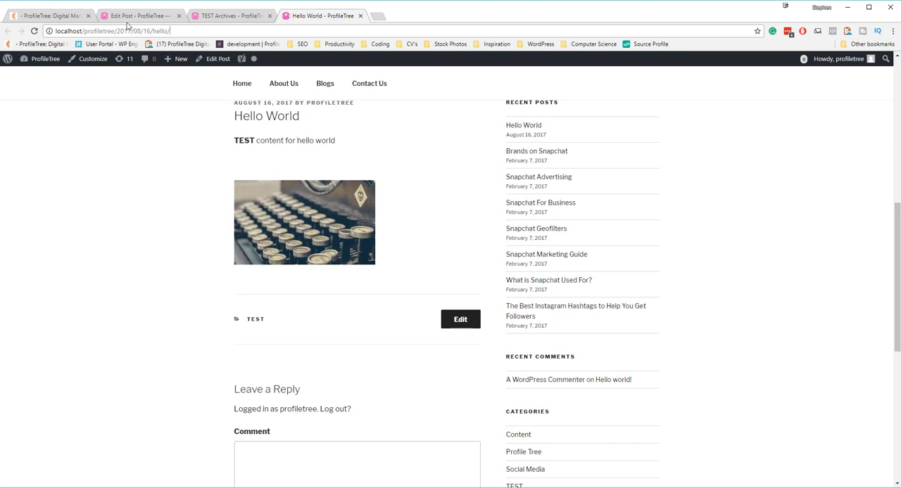
pyautogui.click(53, 16)
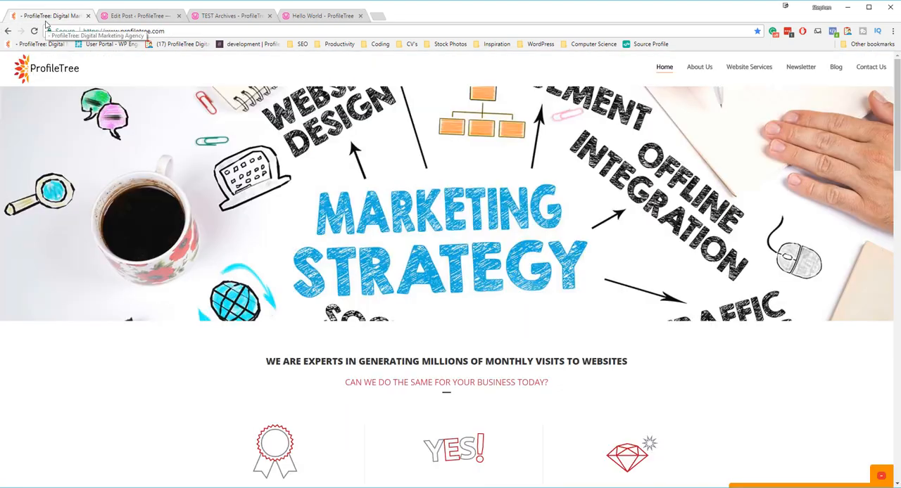
pyautogui.click(117, 16)
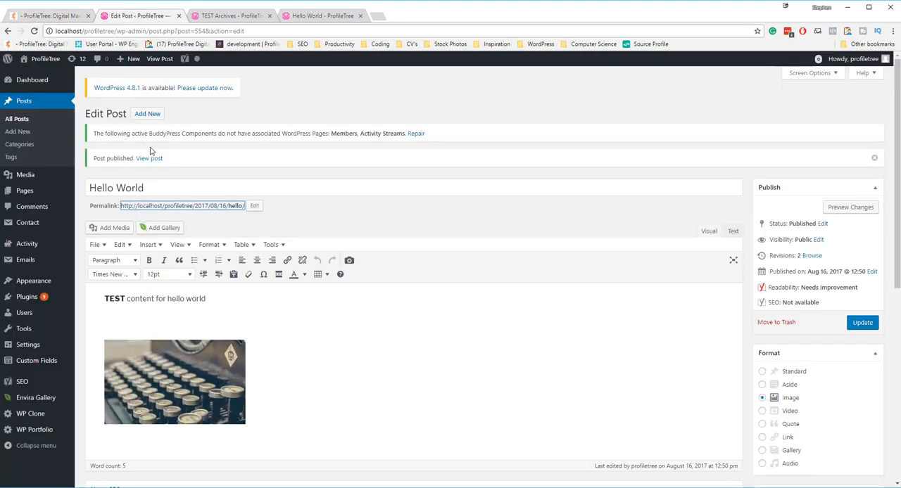